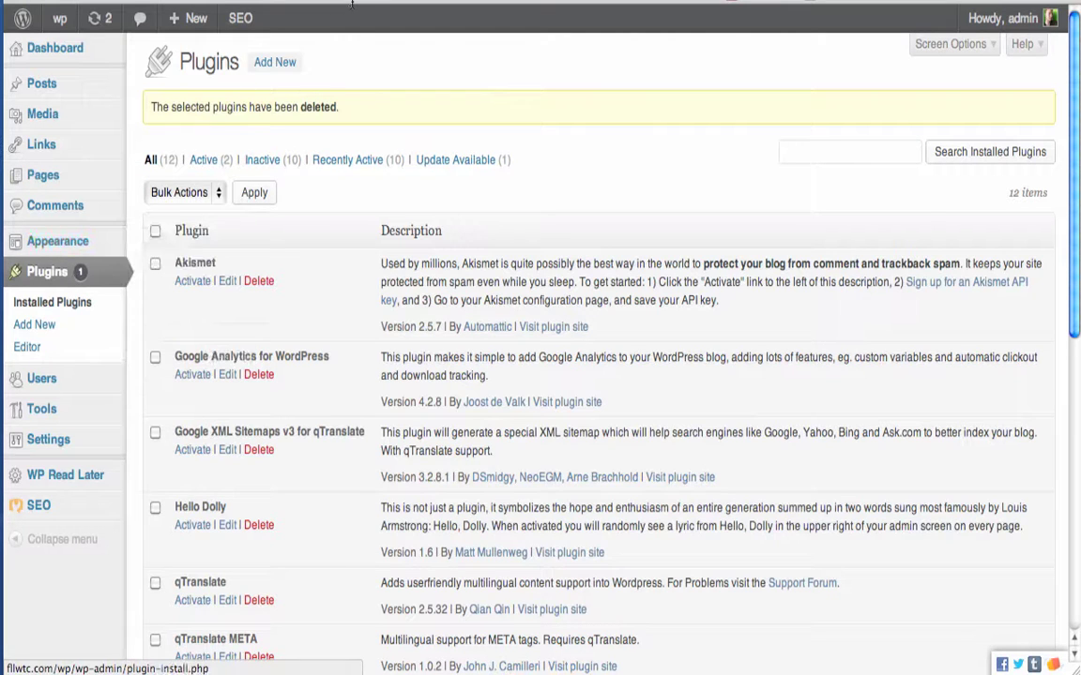
# Upload the WP-Blogroll.zip package as a new plugin and install it.
pyautogui.click(286, 62)
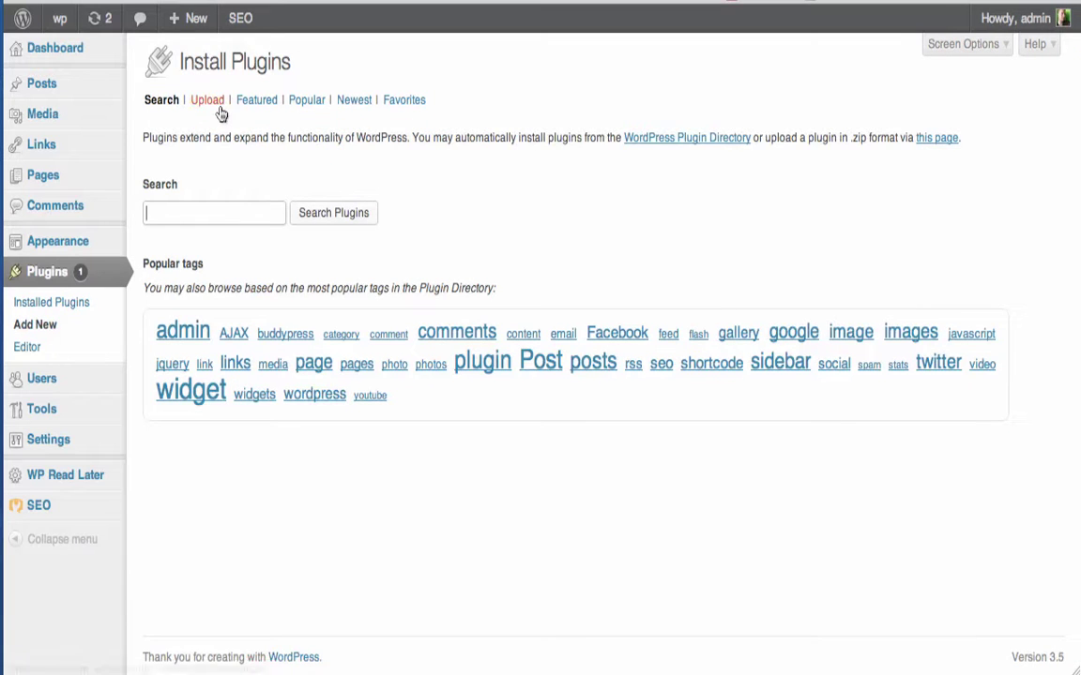
pyautogui.click(212, 101)
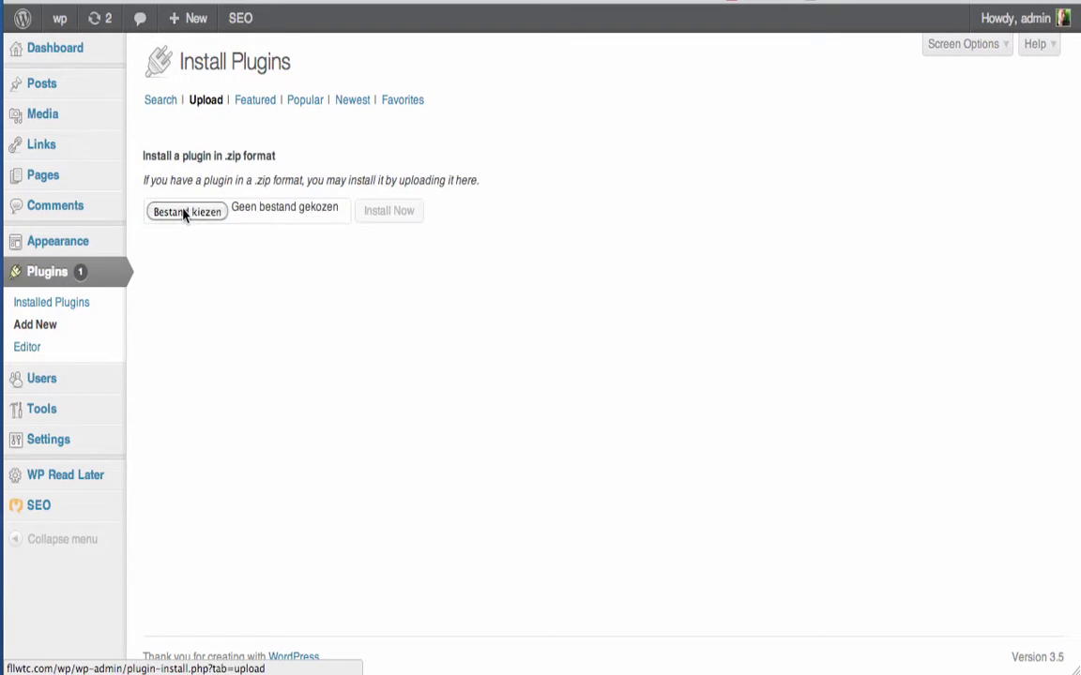
pyautogui.click(184, 212)
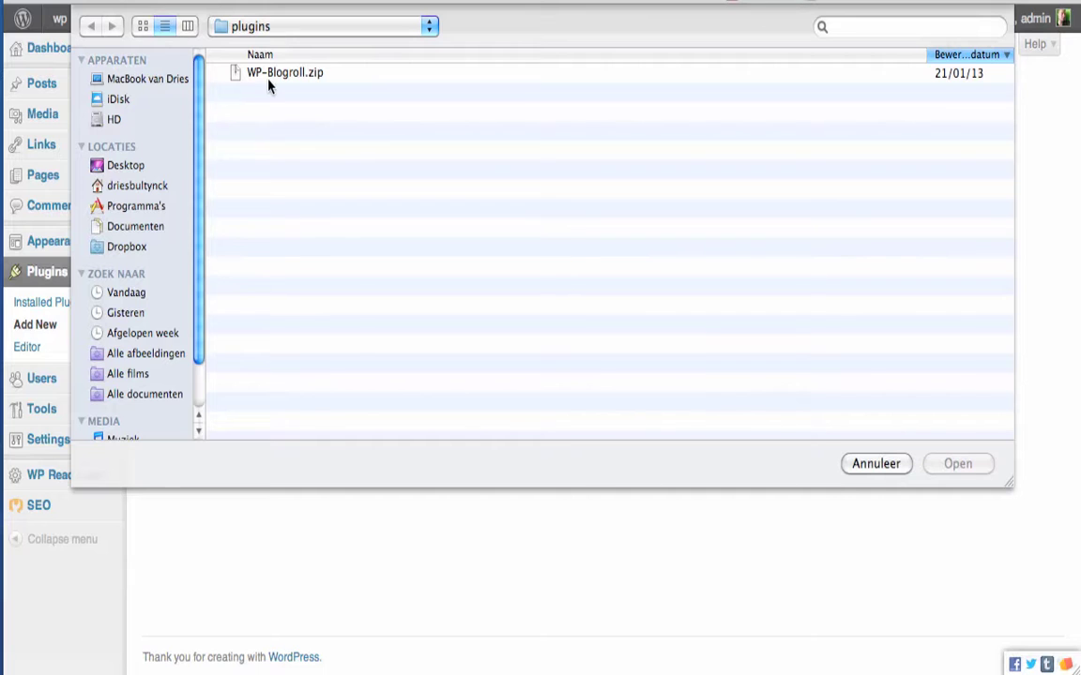
pyautogui.doubleClick(282, 73)
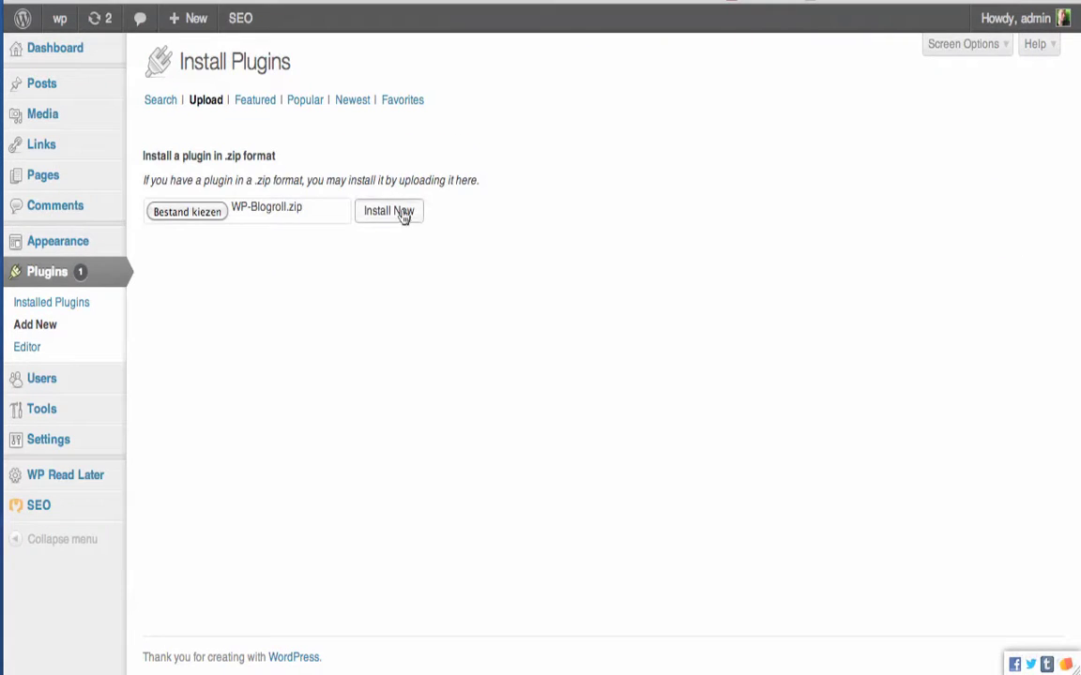
pyautogui.click(416, 219)
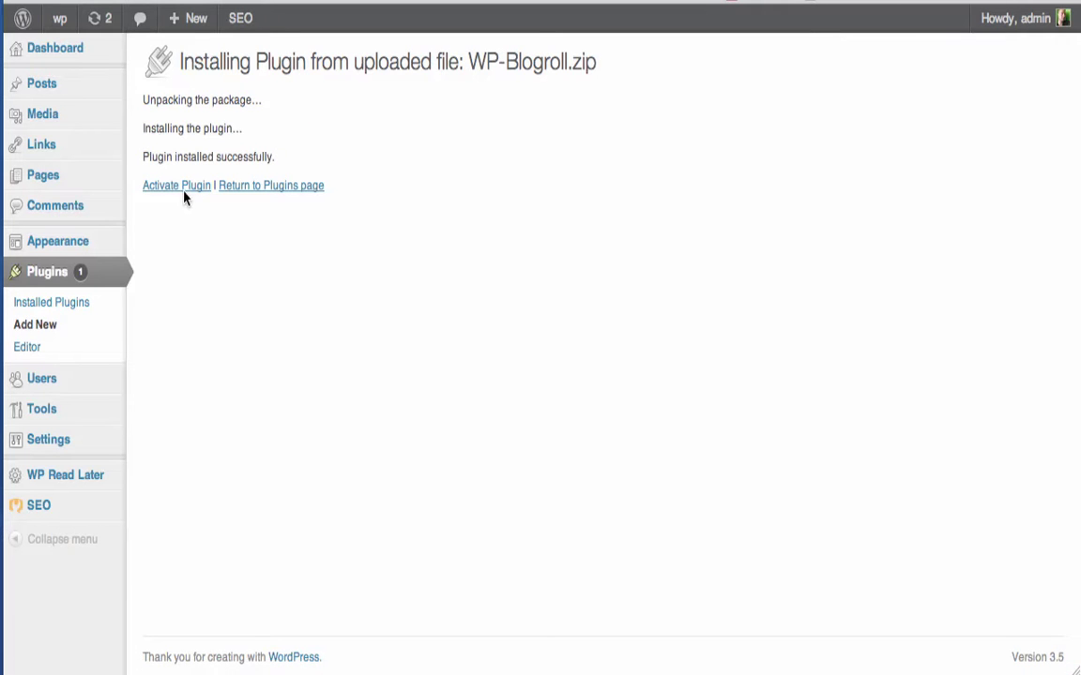
# Activate the newly installed WP-Blogroll plugin from the installation results.
pyautogui.click(181, 190)
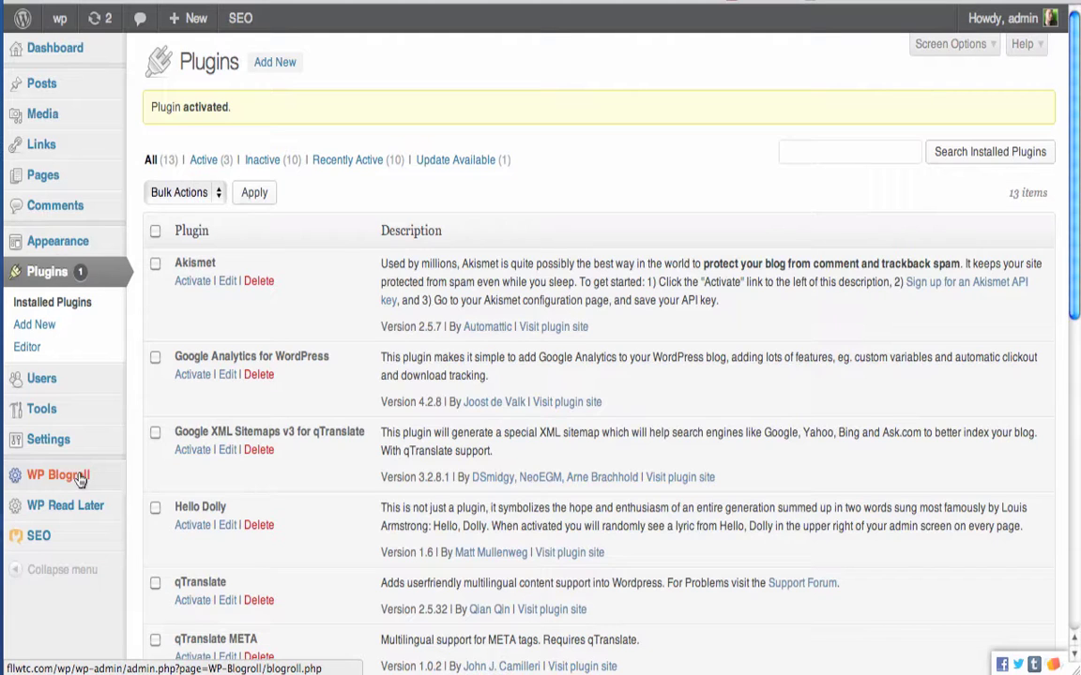
pyautogui.moveTo(41, 145)
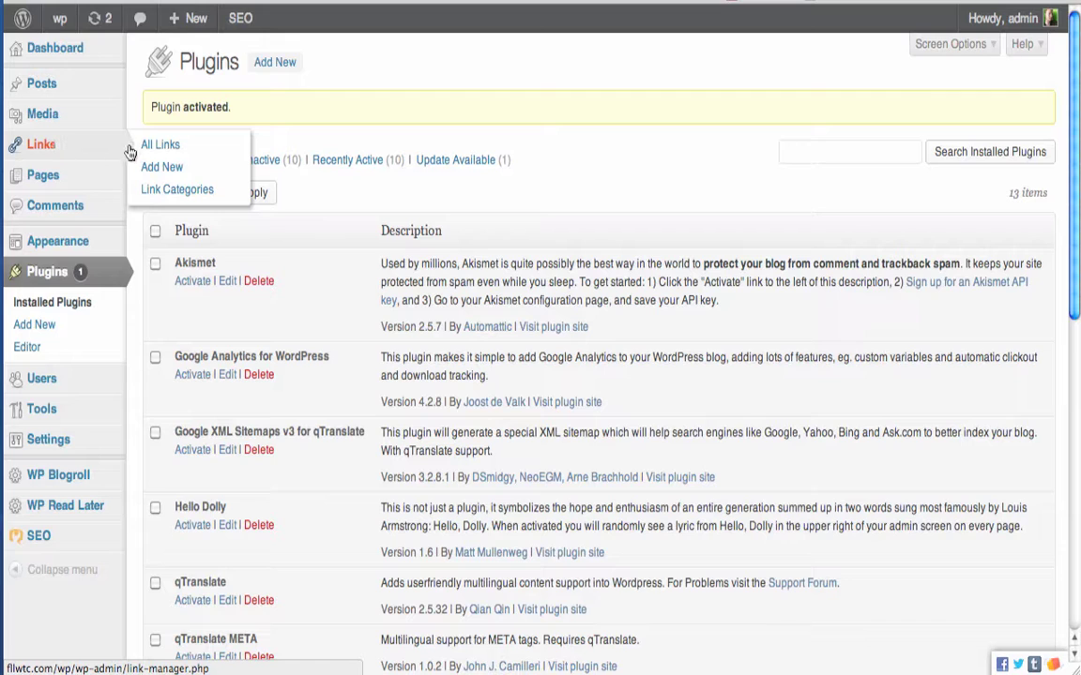
# Review Link Categories and All Posts, ending on the Pages list with 'Page about cars'.
pyautogui.click(180, 190)
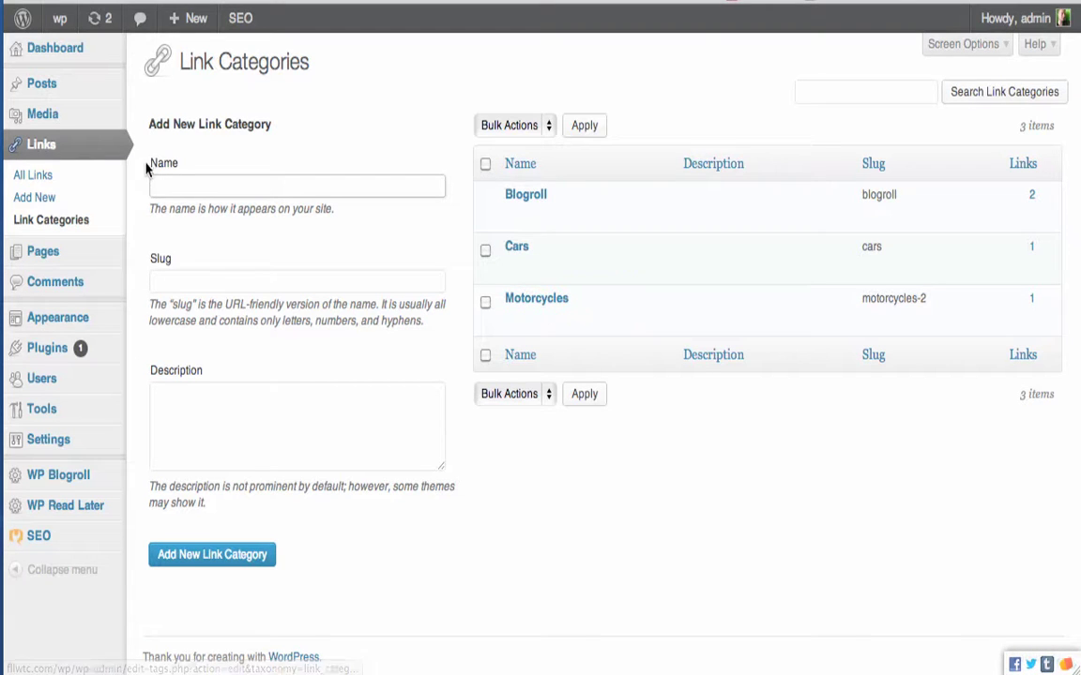
pyautogui.click(42, 86)
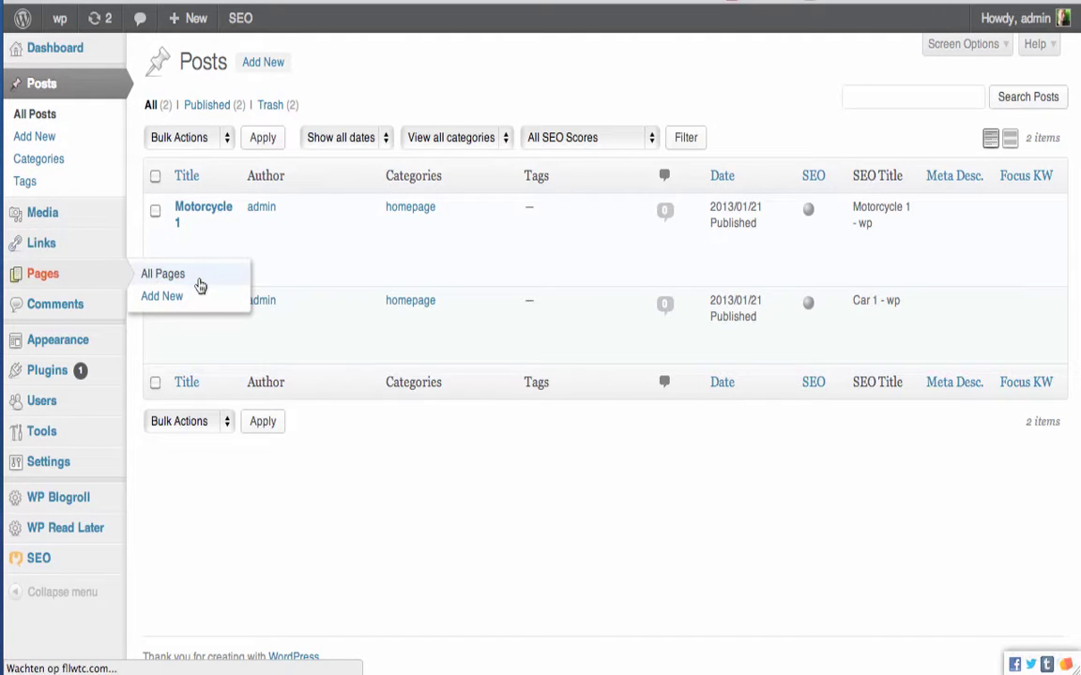
pyautogui.click(199, 277)
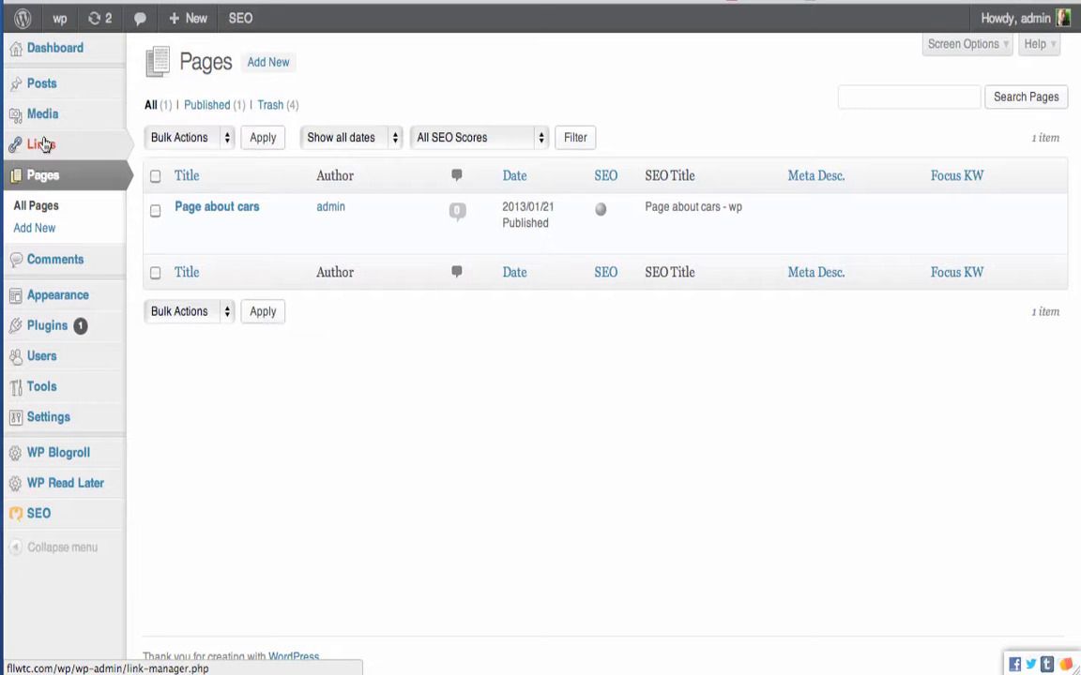
pyautogui.moveTo(41, 243)
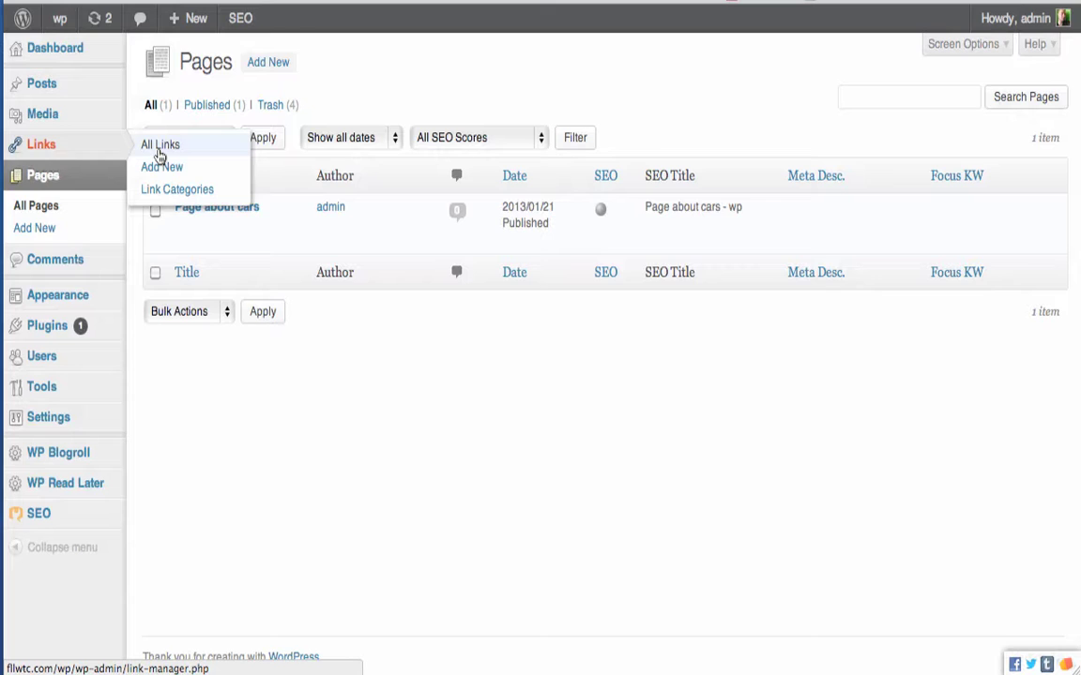
pyautogui.click(159, 148)
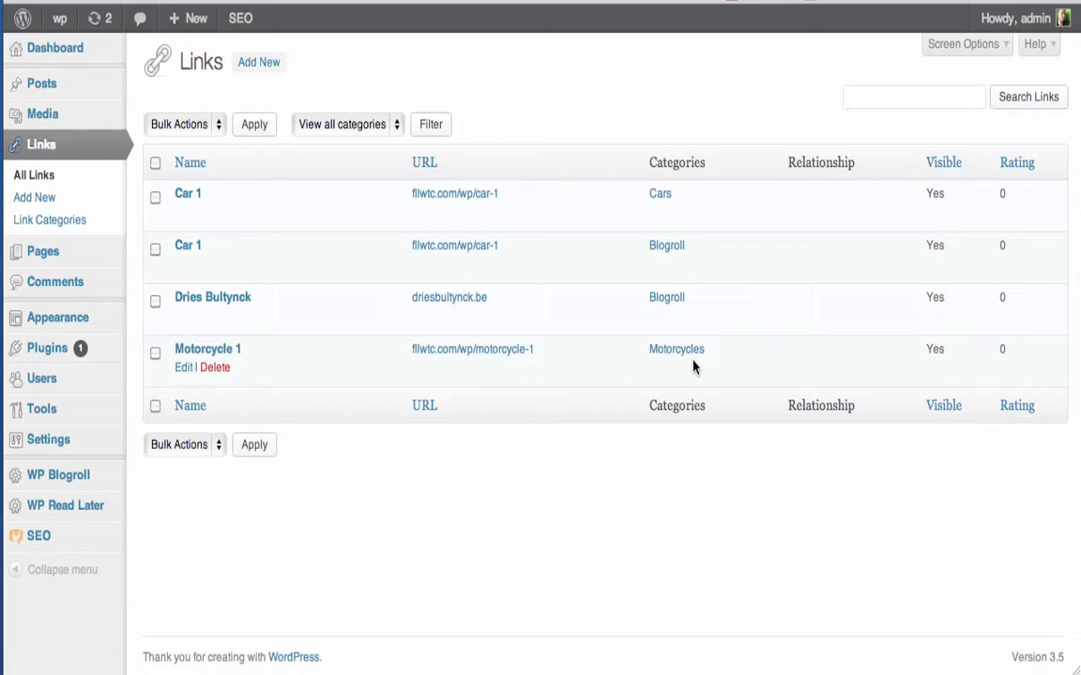
# Give the Motorcycle 1 post the Motorcycles blogroll category and update it.
pyautogui.click(42, 94)
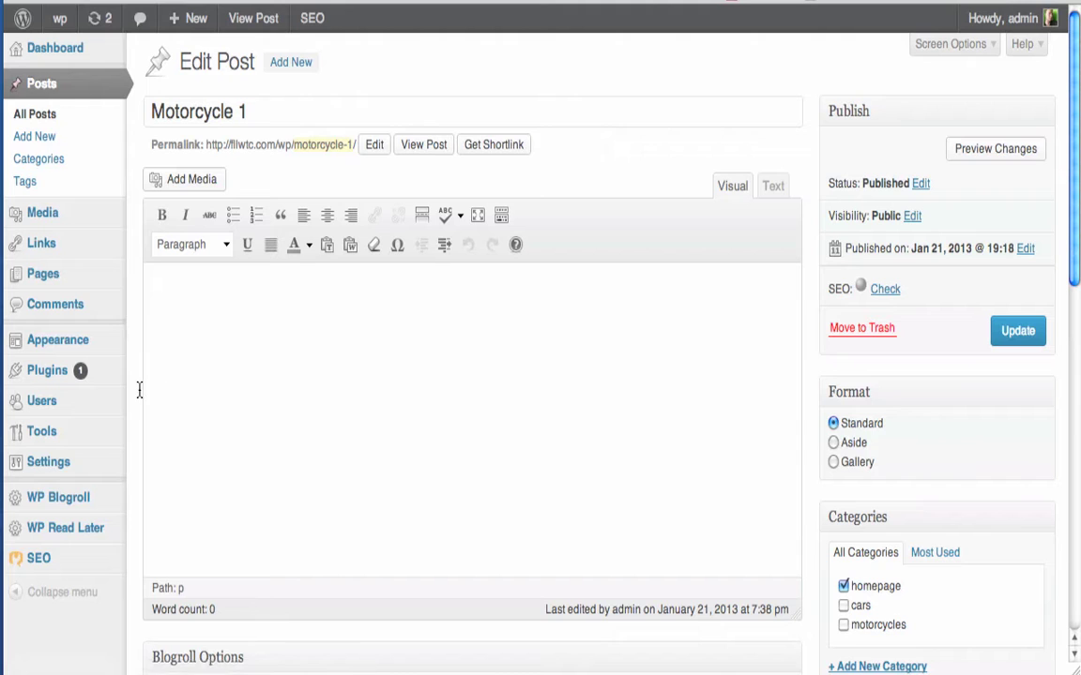
pyautogui.scroll(-5, 139, 394)
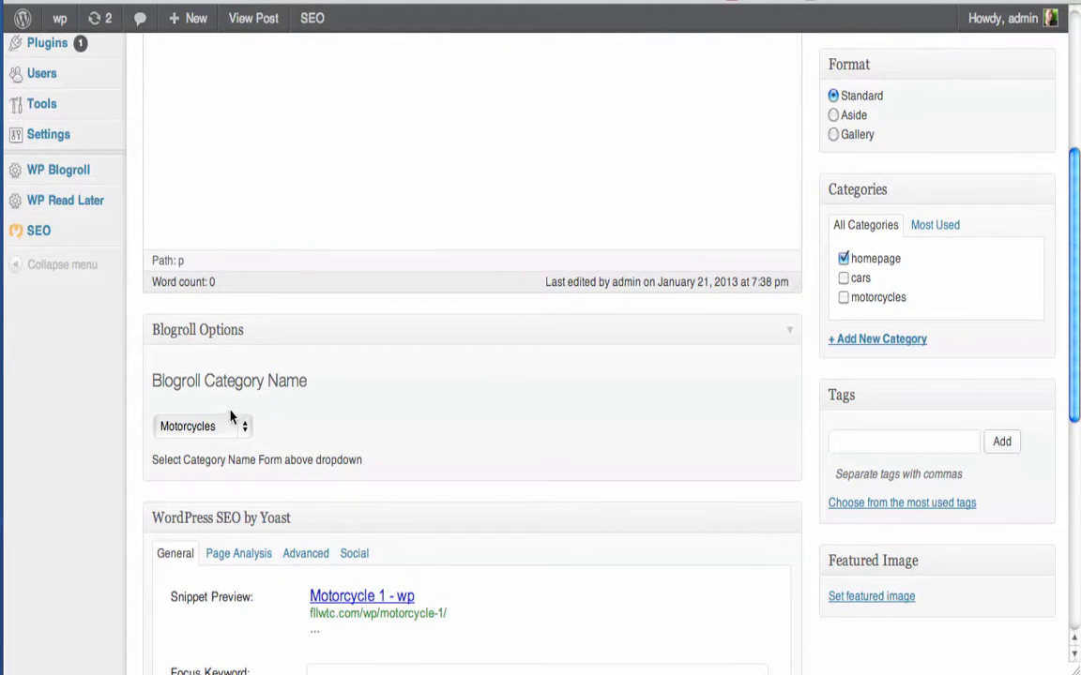
pyautogui.click(209, 429)
pyautogui.click(211, 430)
pyautogui.scroll(5, 563, 422)
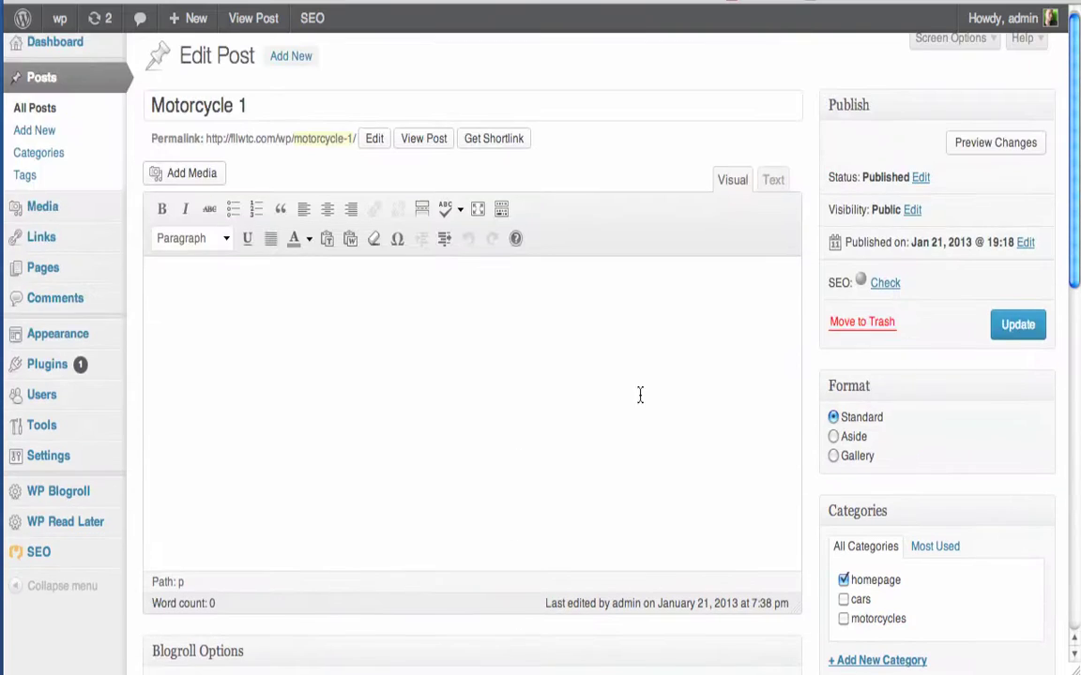
pyautogui.click(1005, 337)
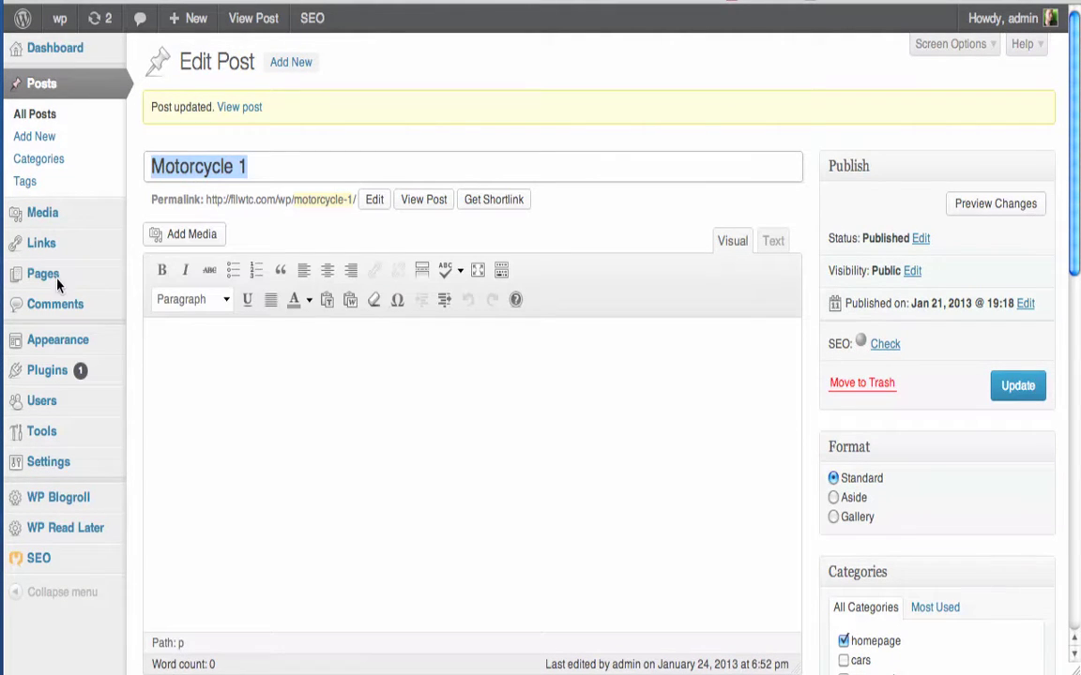
pyautogui.moveTo(58, 334)
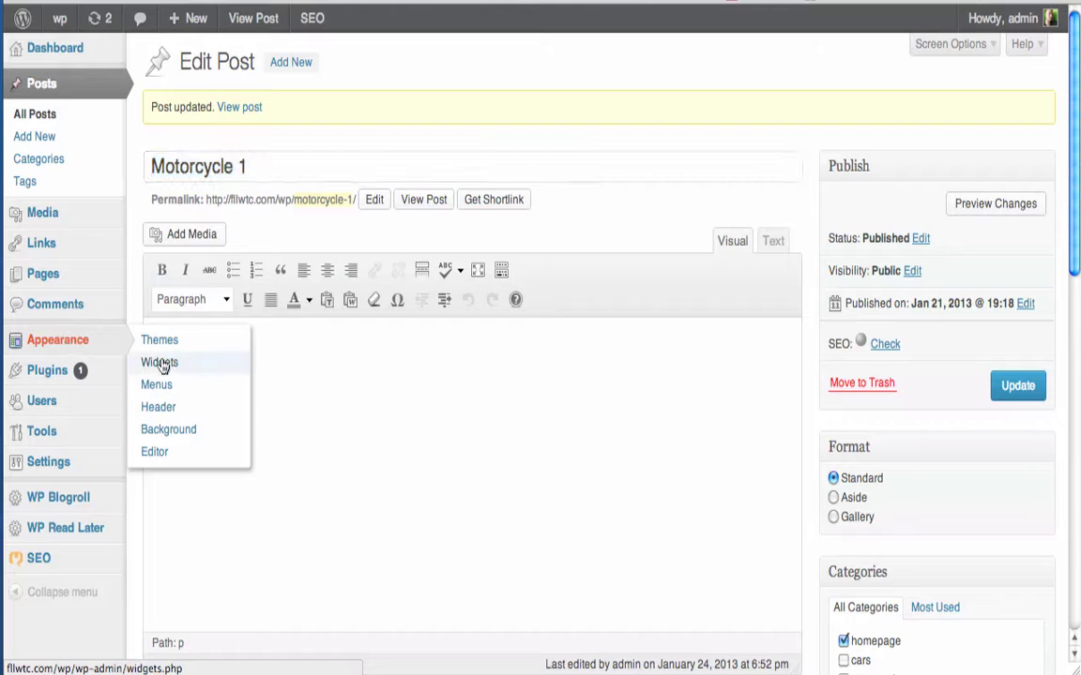
# Expand the Primary Widget Area's WP Blogroll widget and select its 'Cool links' title.
pyautogui.click(160, 362)
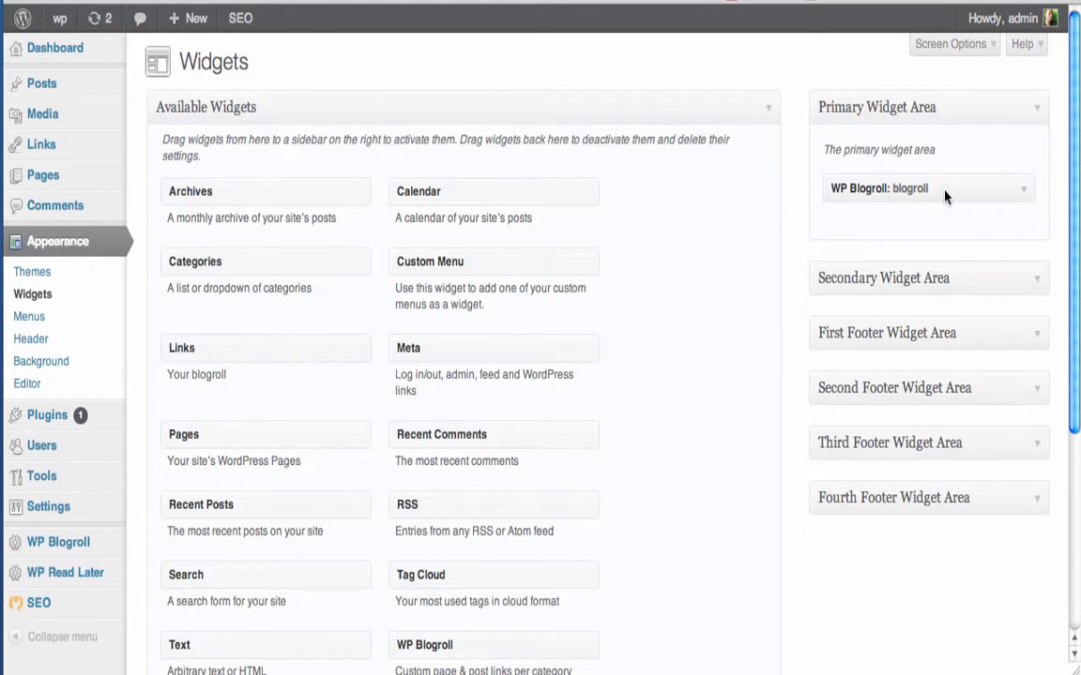
pyautogui.click(1020, 191)
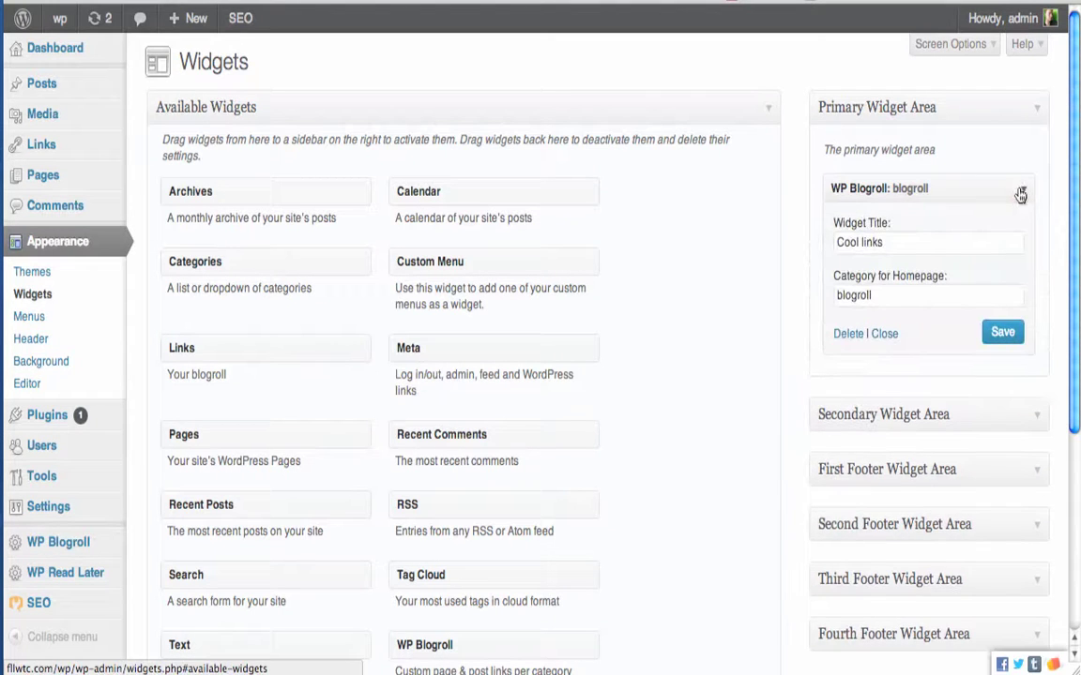
pyautogui.click(876, 238)
pyautogui.tripleClick(876, 240)
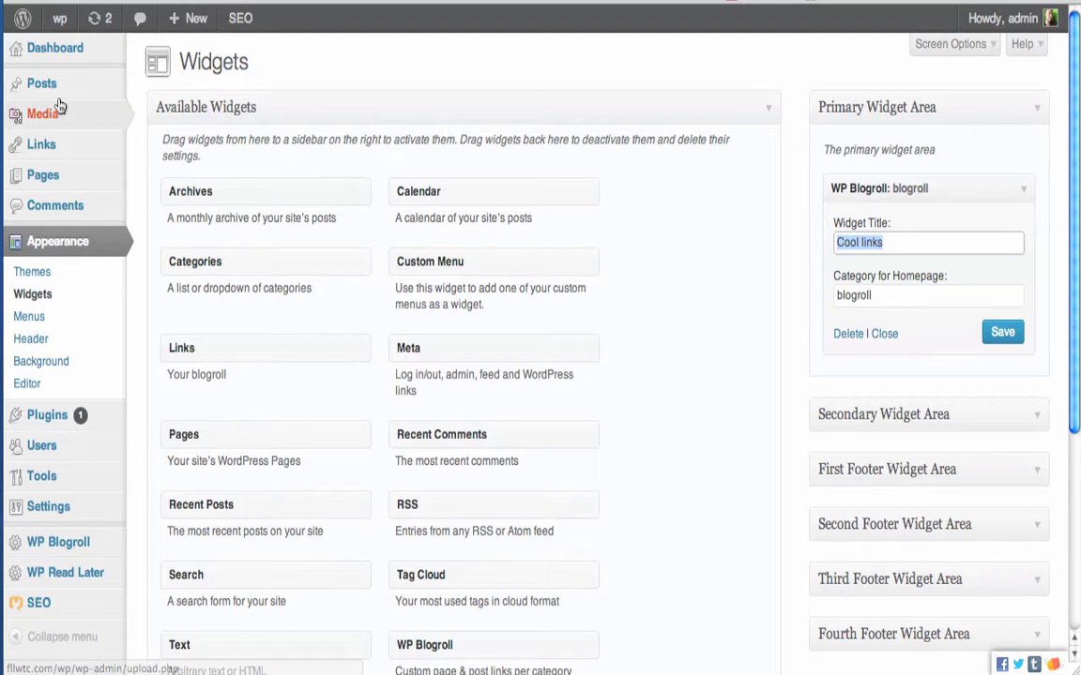
pyautogui.moveTo(43, 174)
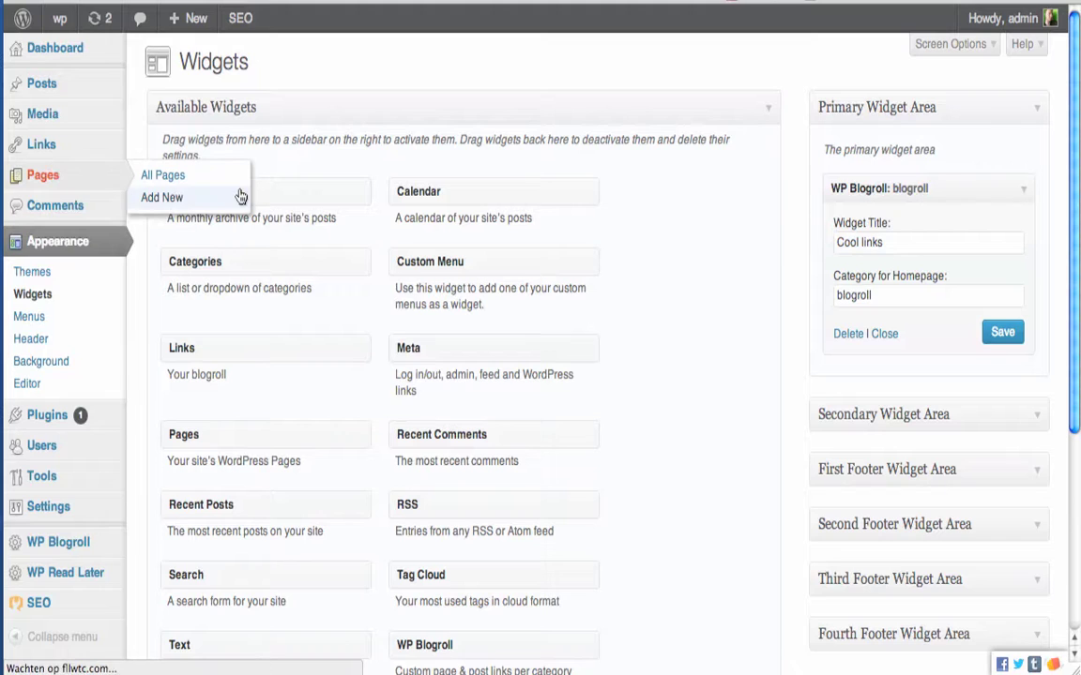
# Assign the Cars blogroll category to 'Page about cars' in its Blogroll Options.
pyautogui.click(230, 180)
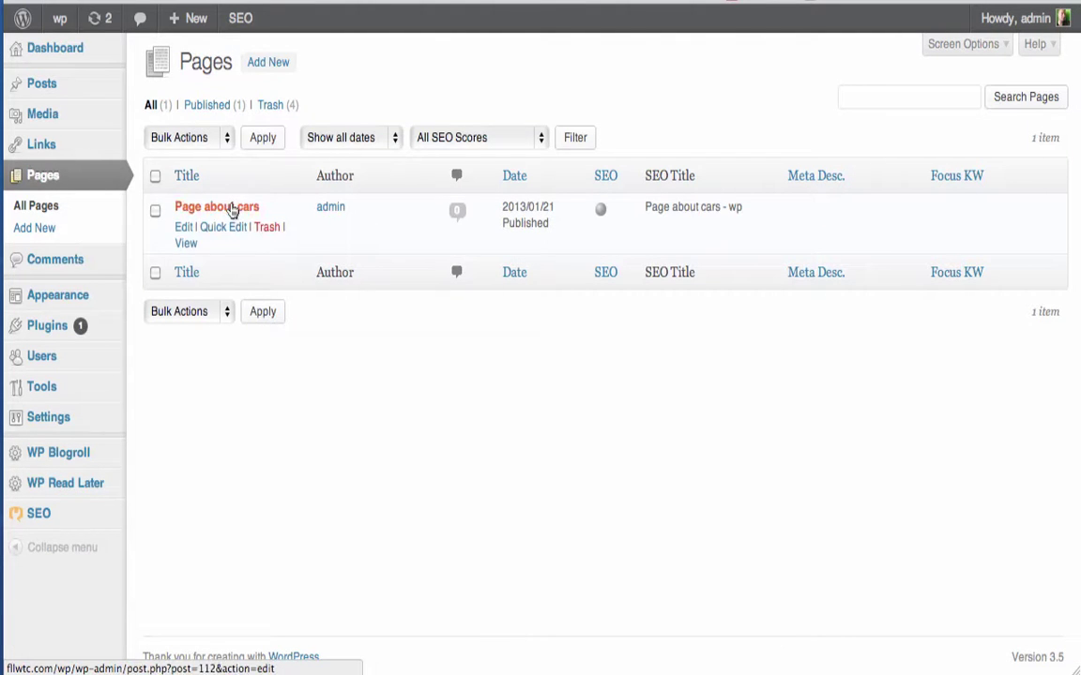
pyautogui.click(233, 208)
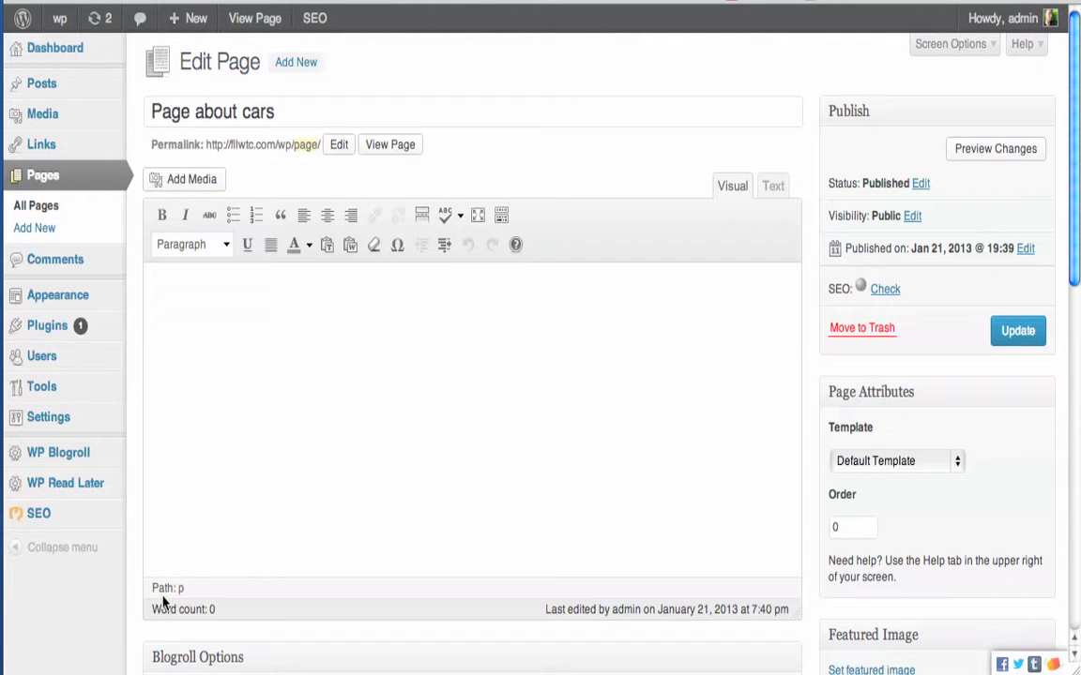
pyautogui.scroll(-5, 126, 624)
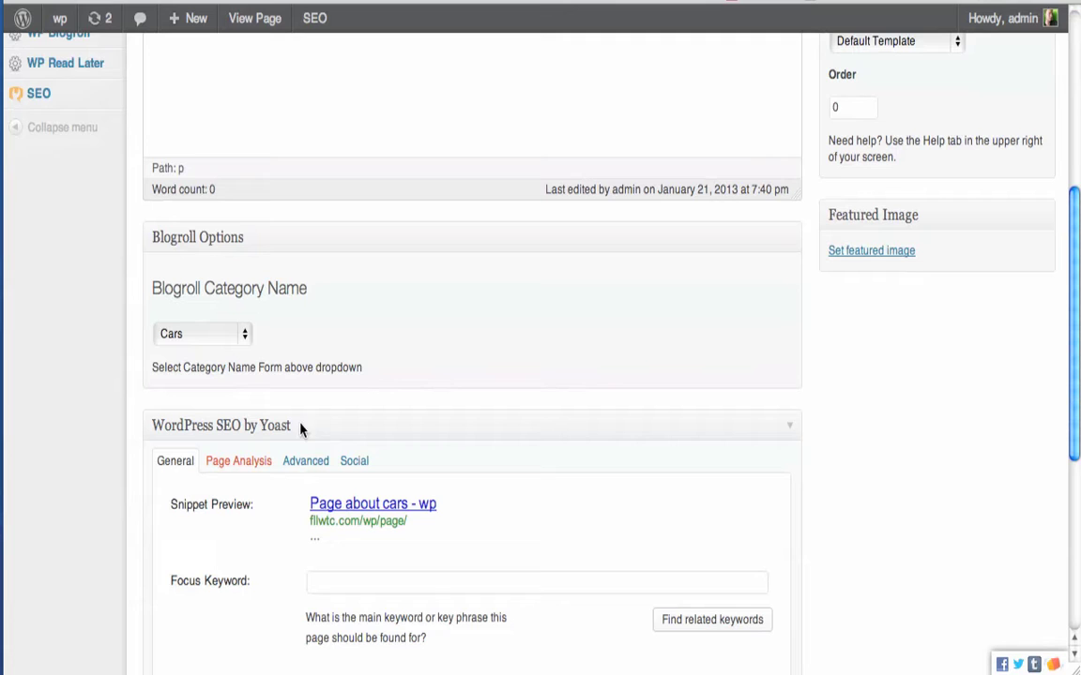
pyautogui.click(218, 336)
pyautogui.click(216, 336)
pyautogui.scroll(1, 284, 317)
pyautogui.scroll(4, 286, 315)
pyautogui.scroll(-4, 286, 314)
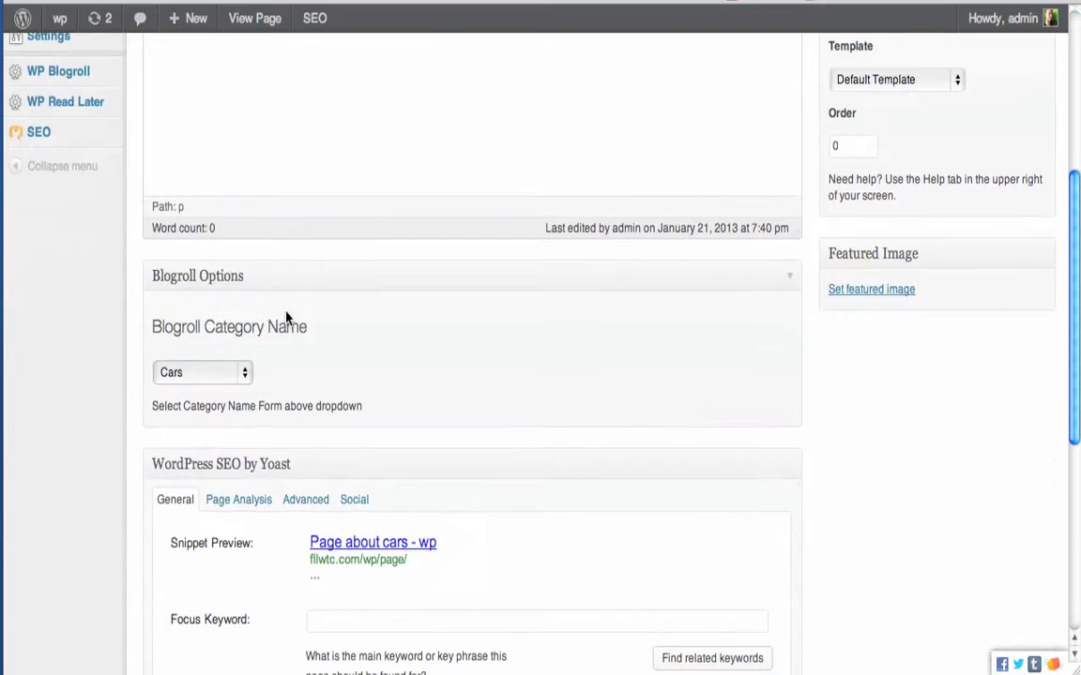
pyautogui.scroll(4, 286, 314)
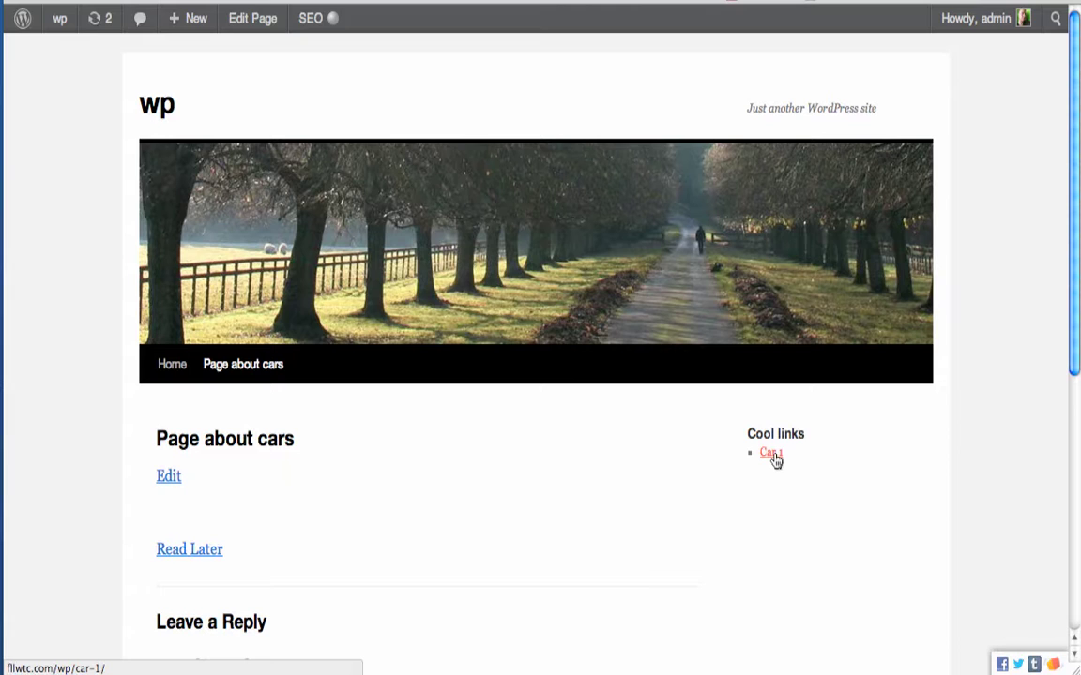
# Follow the Car 1 link, move to the Motorcycle 1 post, then return Home.
pyautogui.click(771, 454)
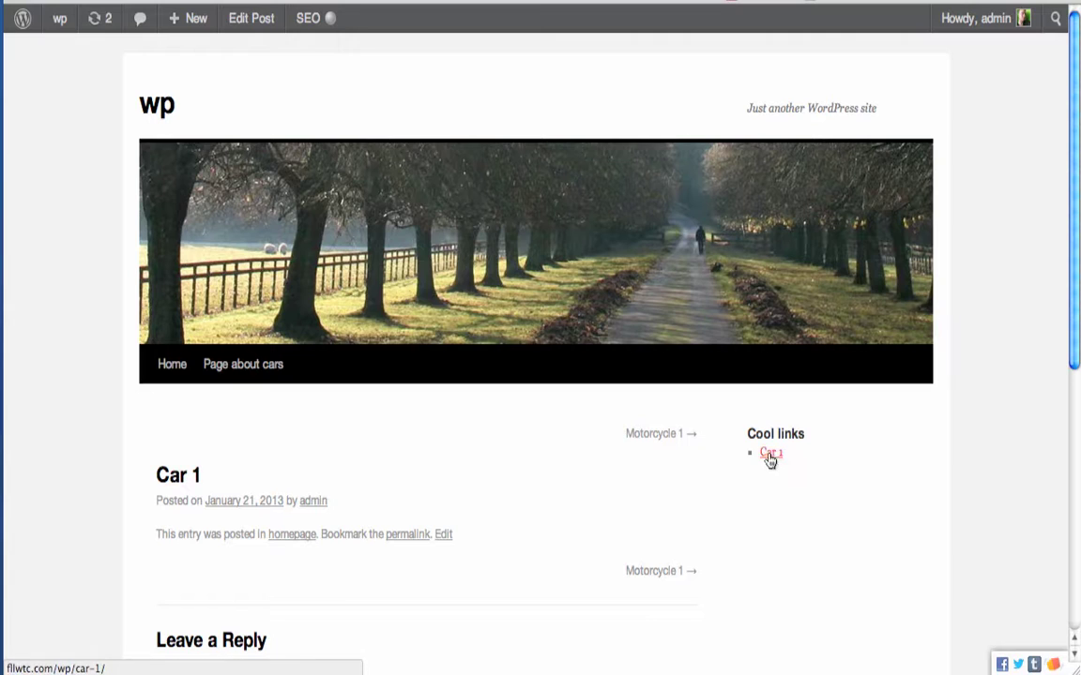
pyautogui.click(636, 434)
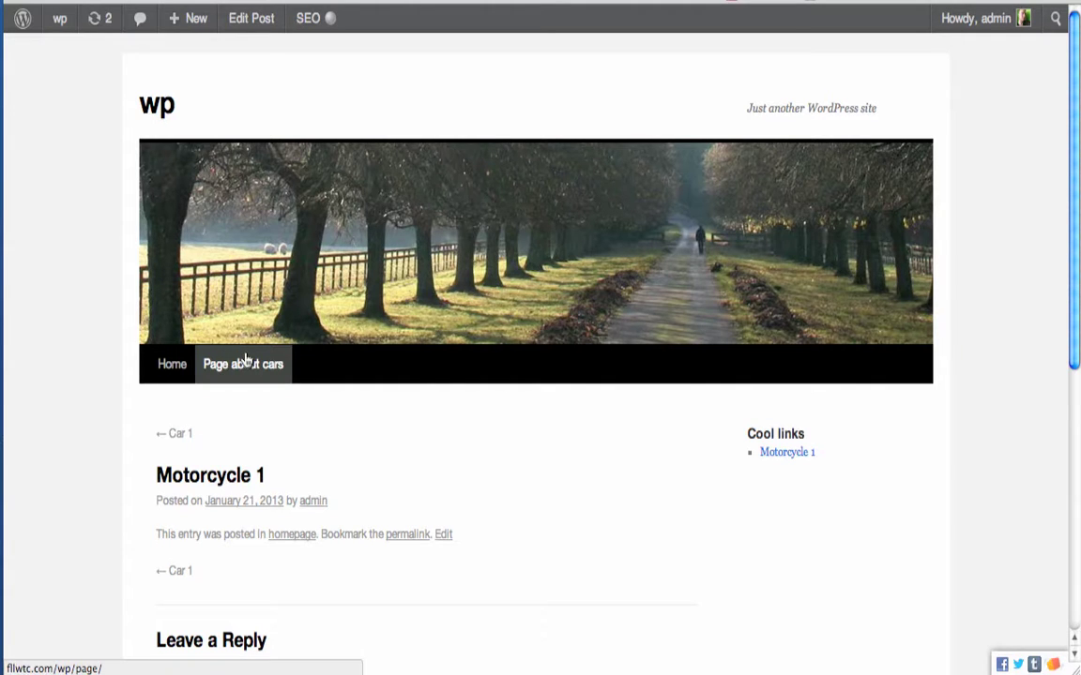
pyautogui.click(179, 371)
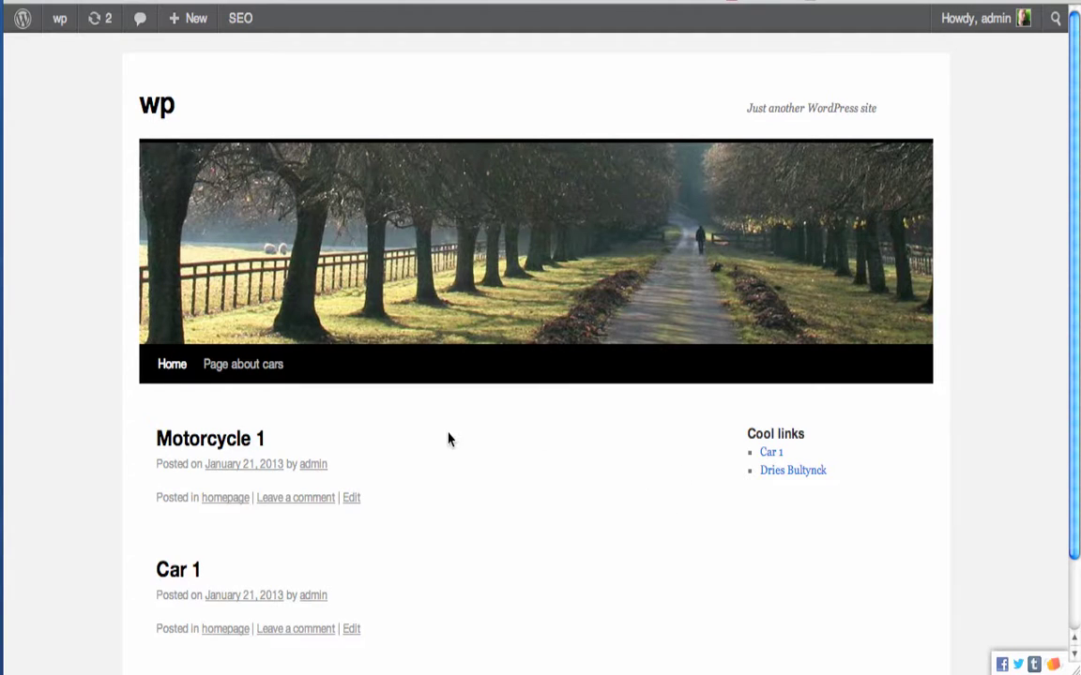
pyautogui.scroll(-1, 396, 475)
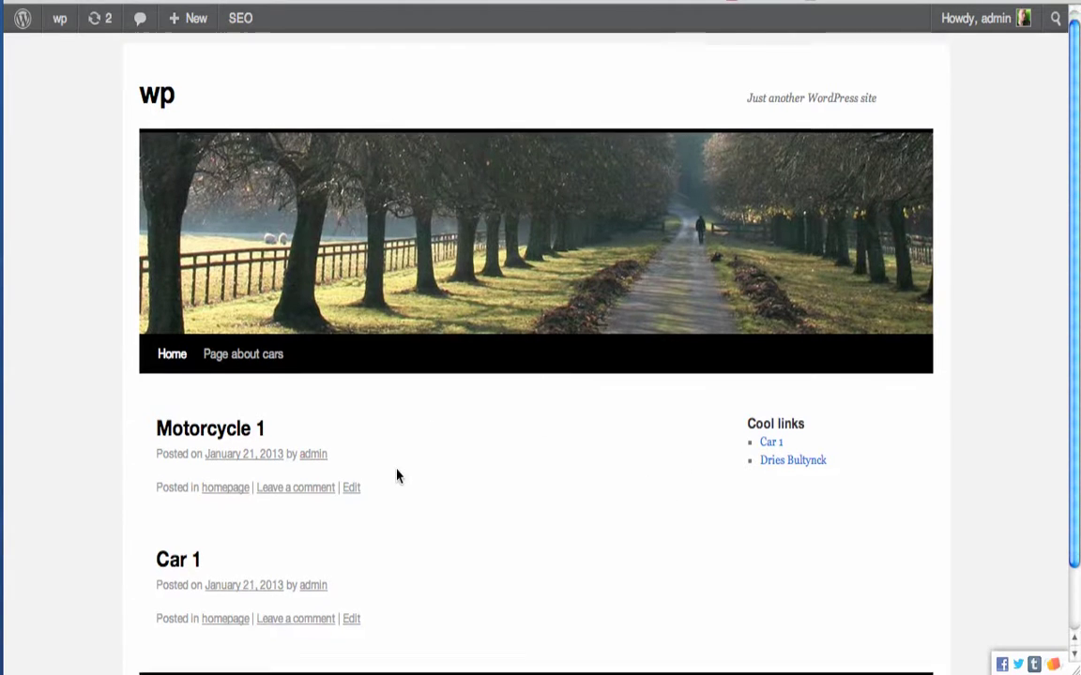
pyautogui.scroll(1, 396, 475)
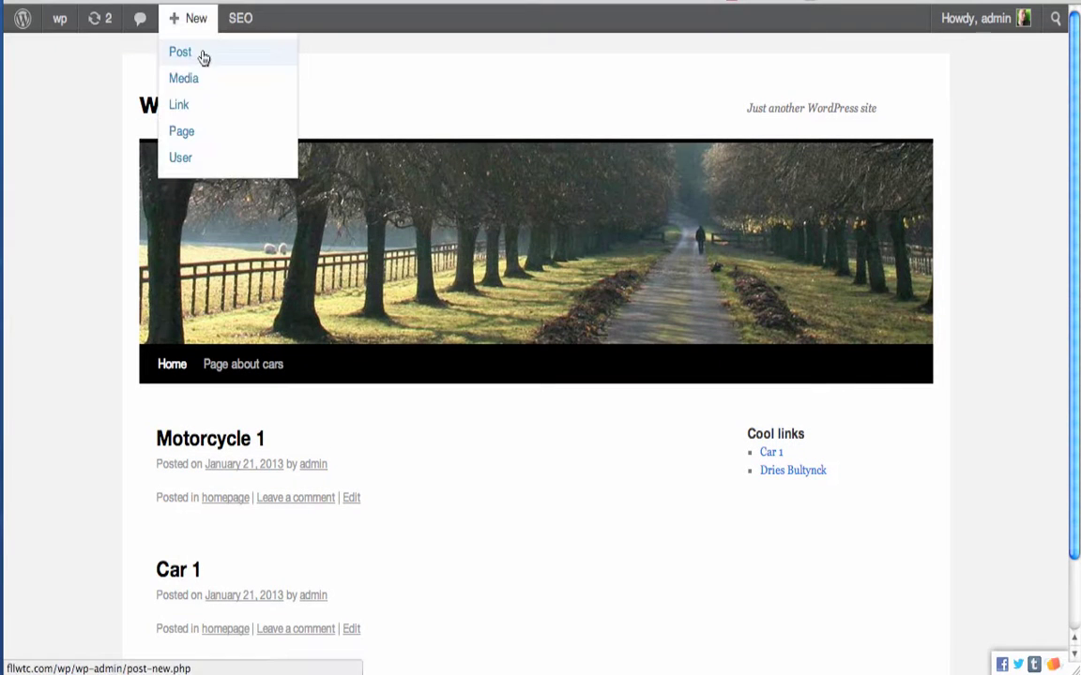